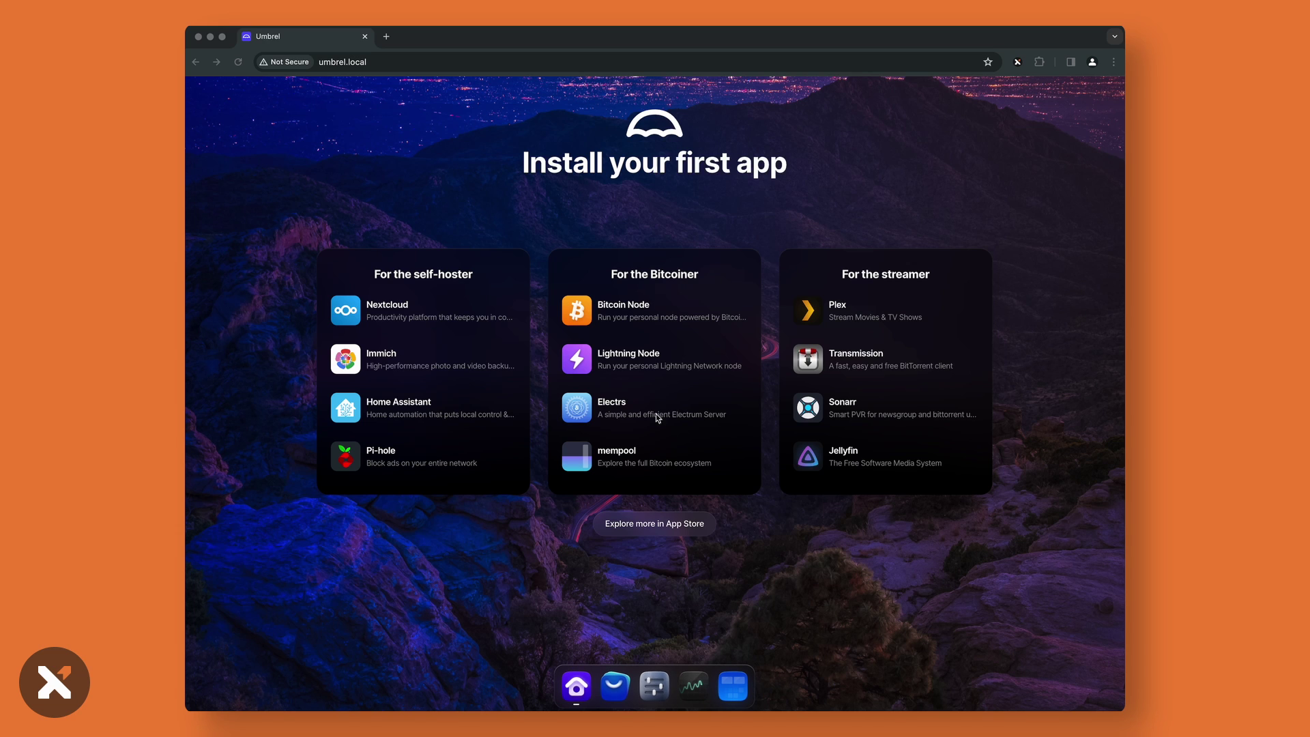
Install Bitcoin Node from the umbrelOS welcome screen and open its dashboard once installed
click(670, 315)
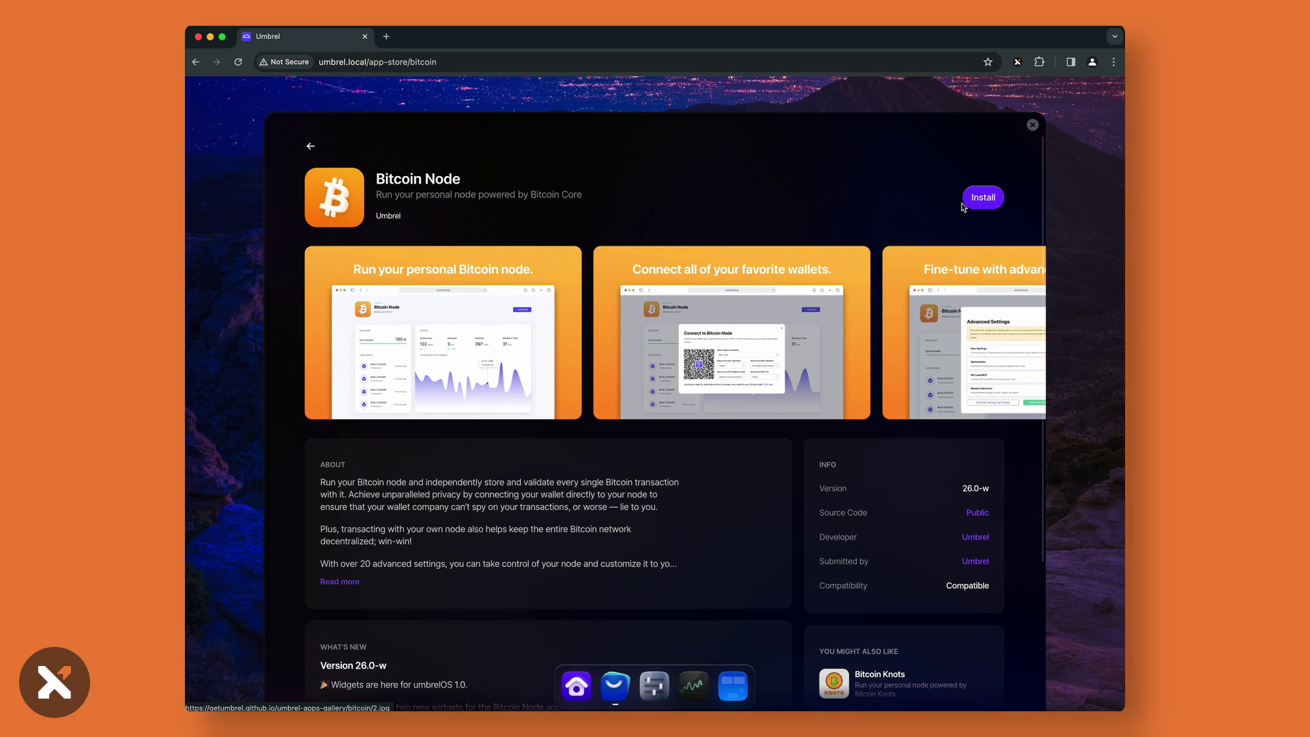
click(986, 197)
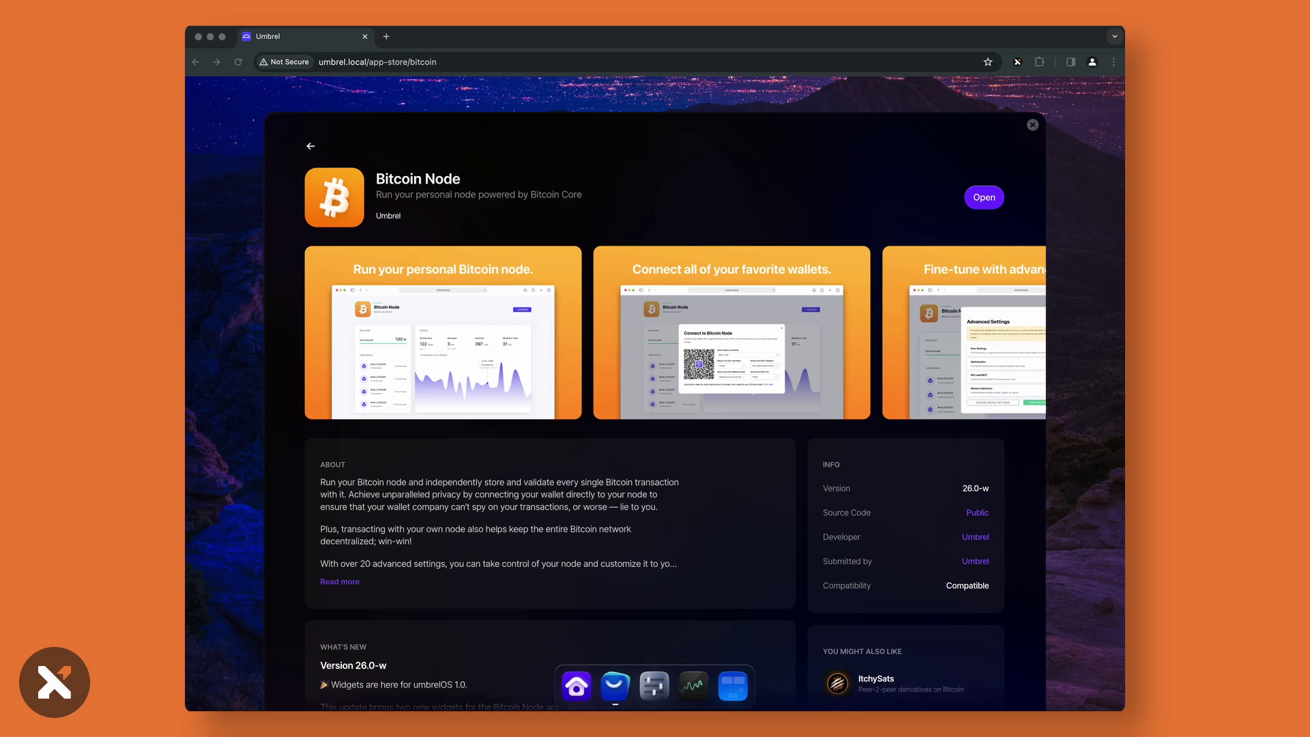
click(982, 197)
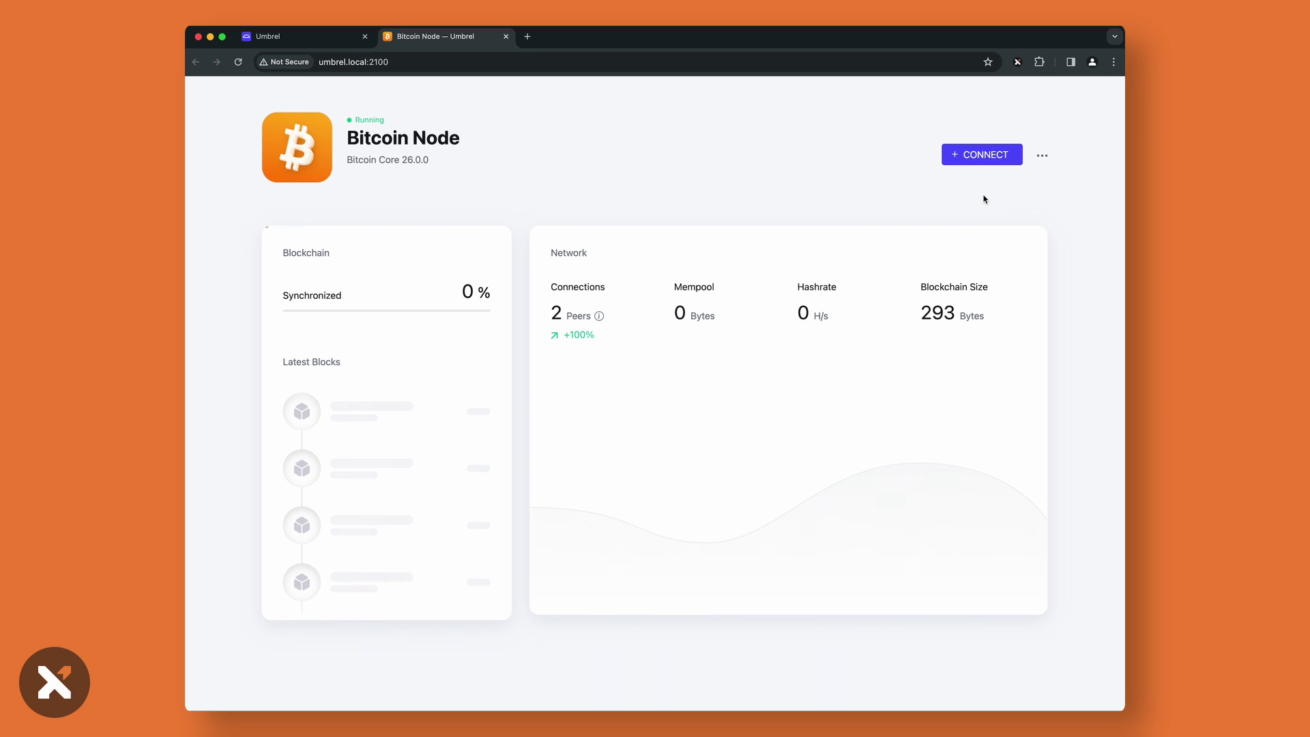
Search the App Store for 'ORd' and install Ordinals, granting it access to Bitcoin Node
key(super+w)
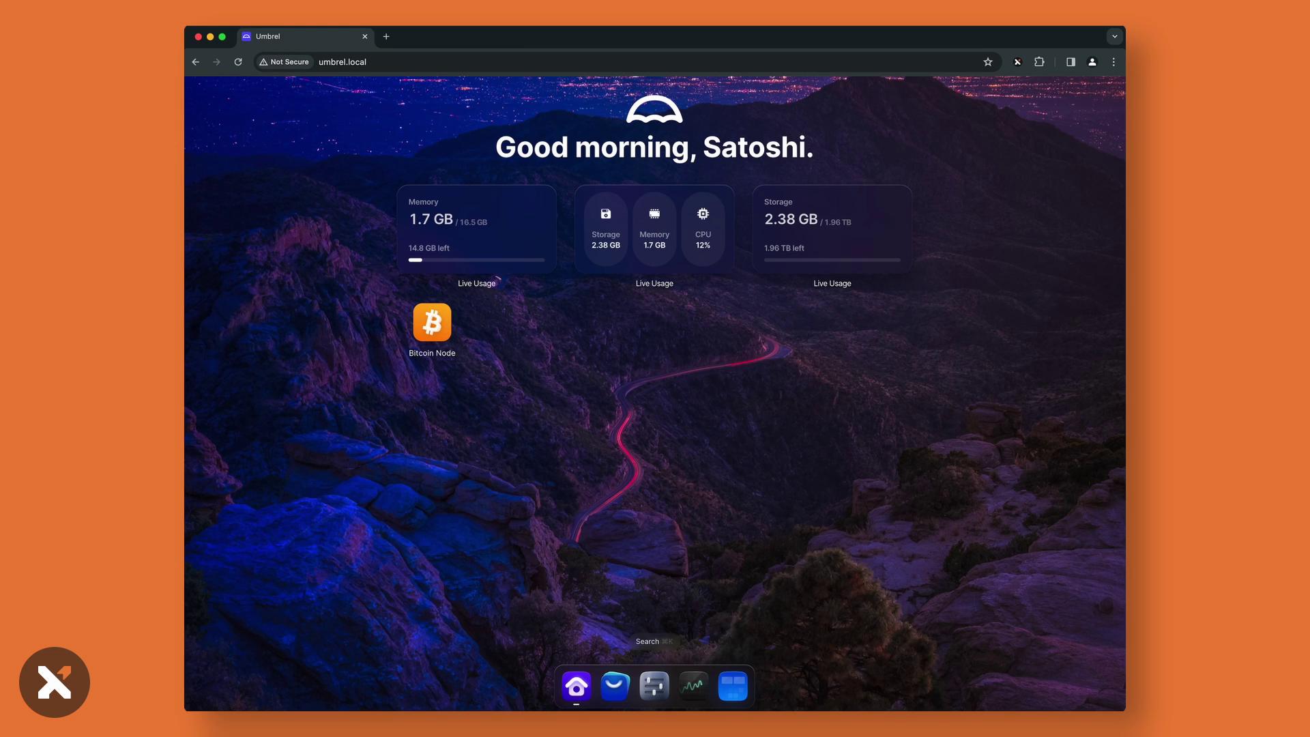
click(616, 684)
click(914, 155)
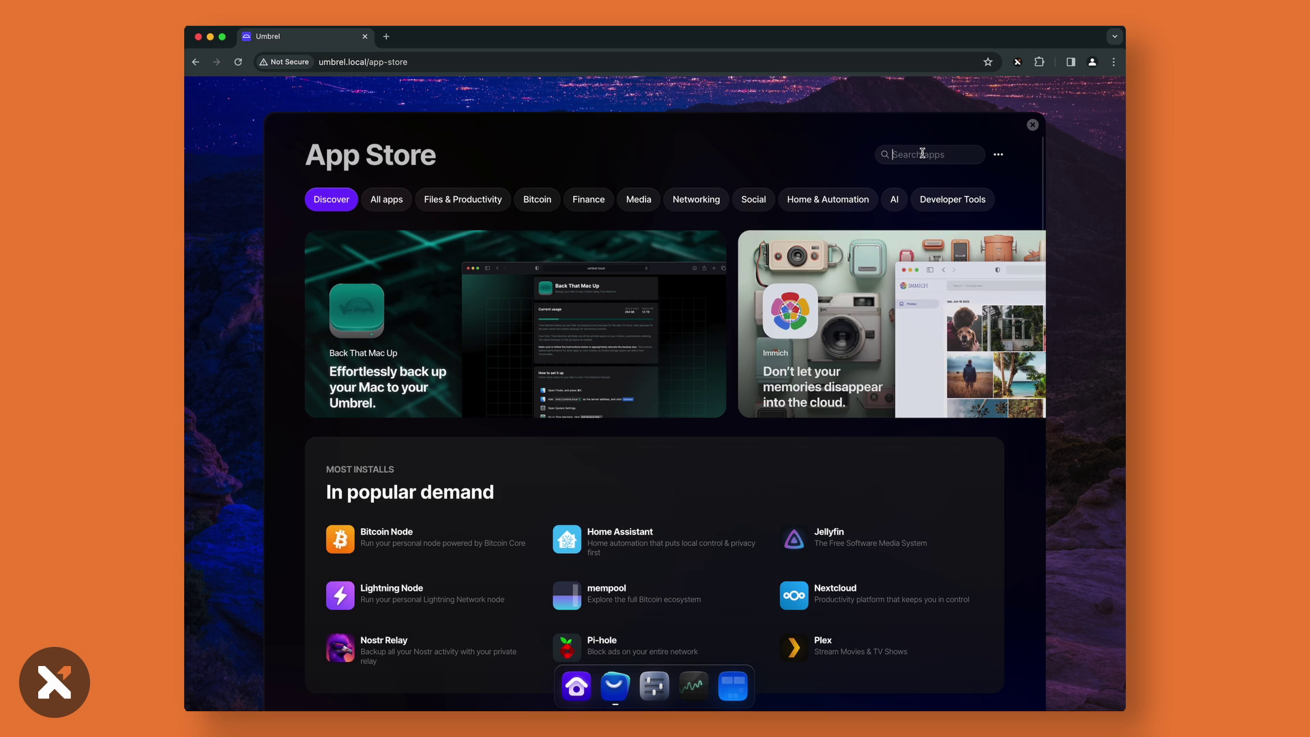
text(ORd)
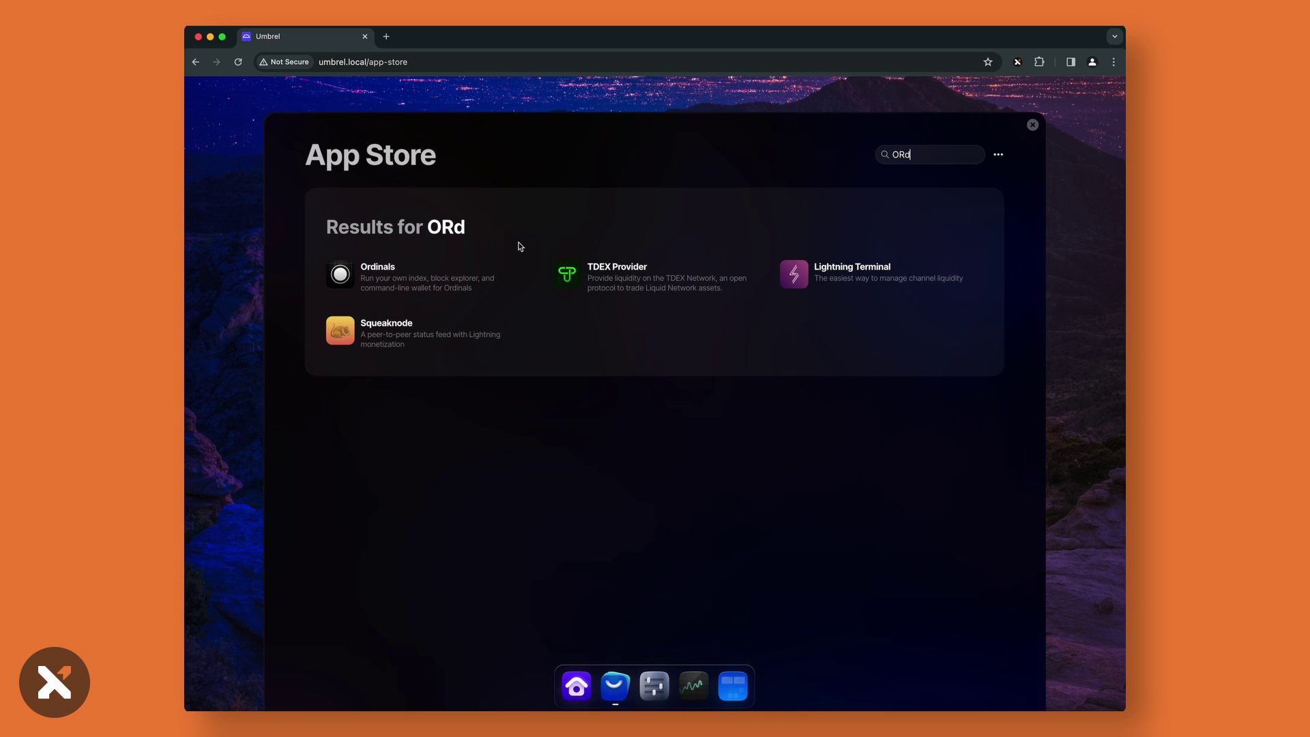
click(383, 280)
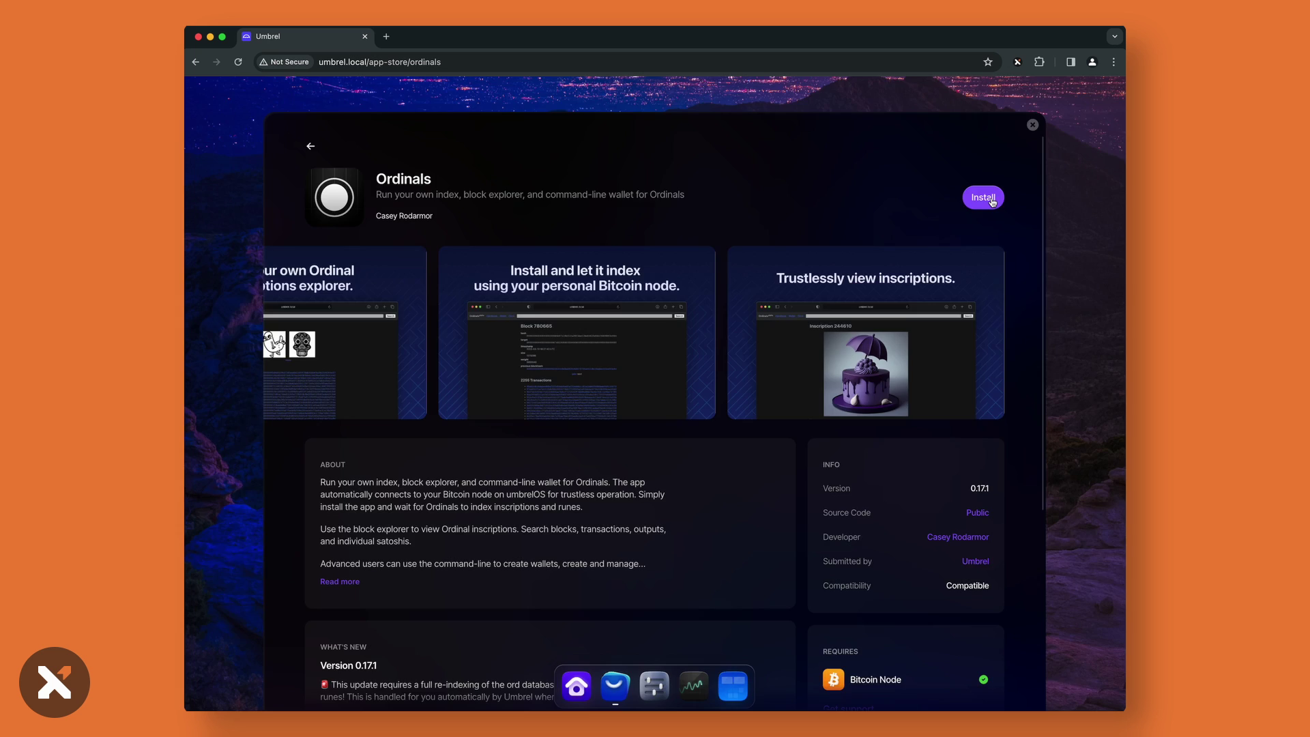
click(983, 198)
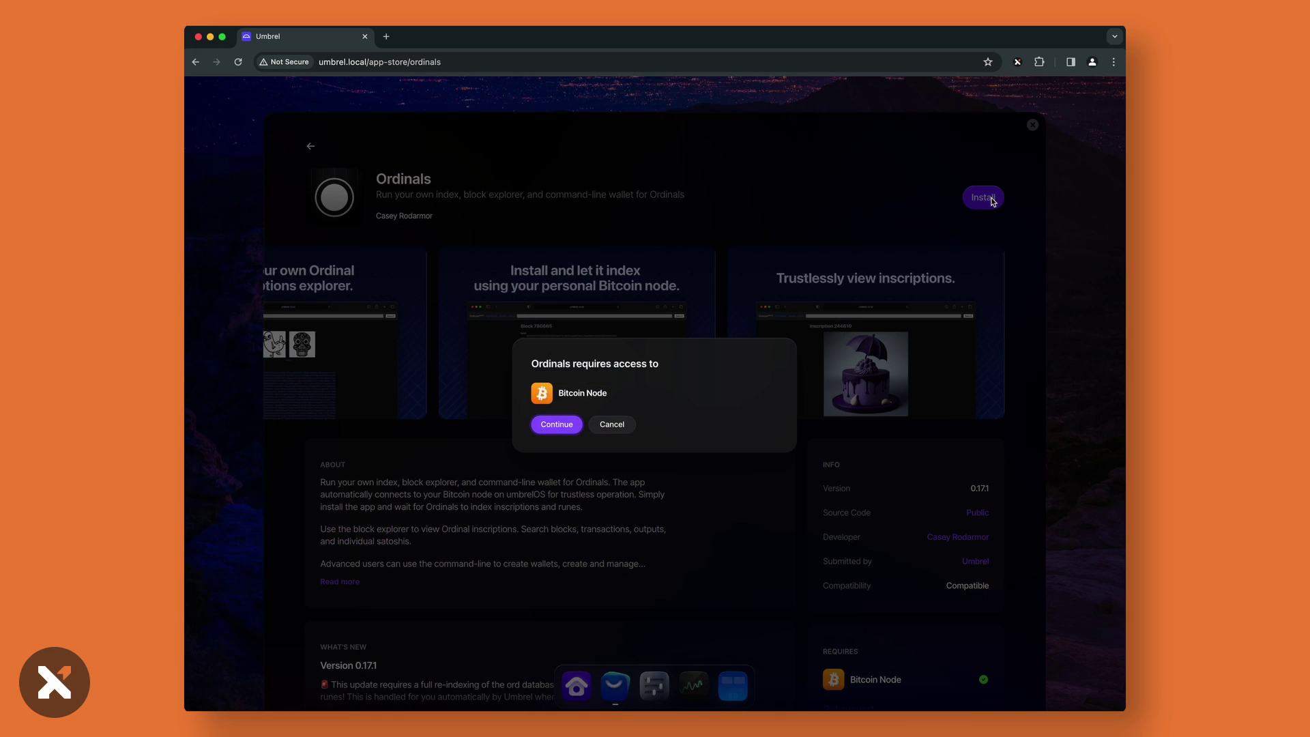
click(538, 424)
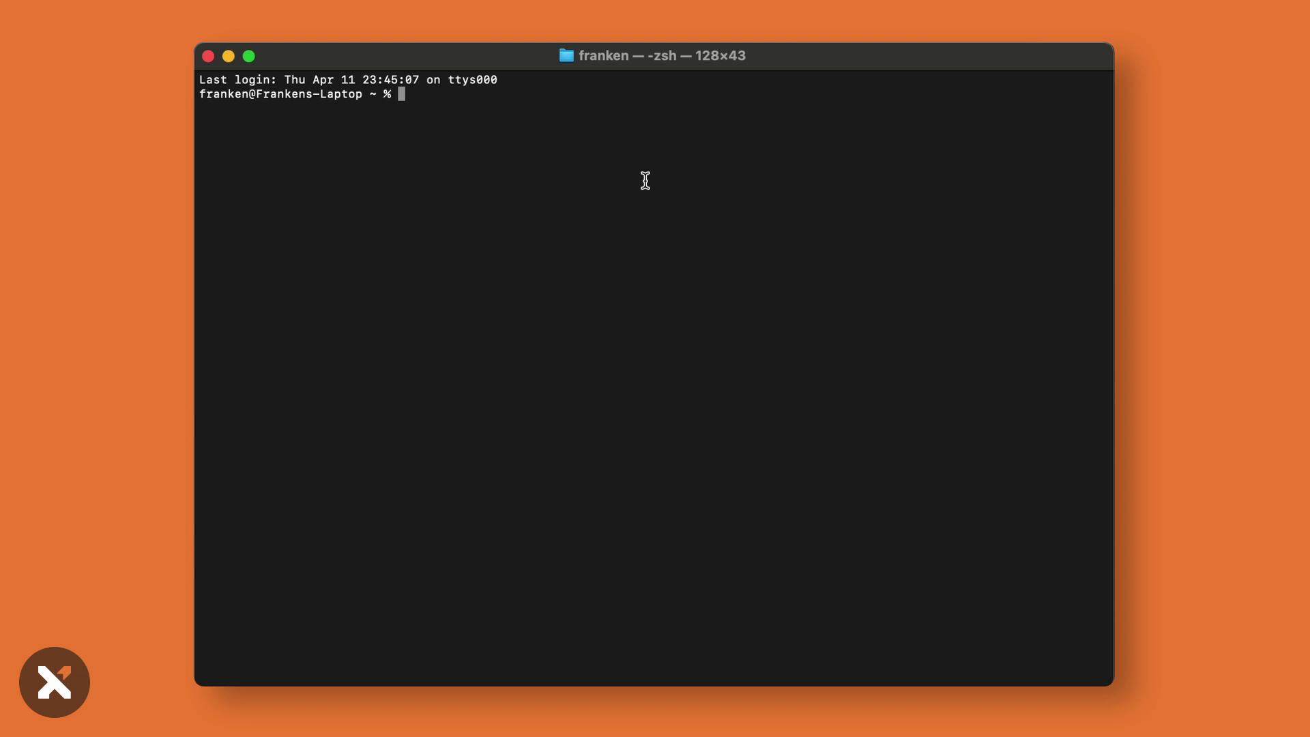
text(ssh umbrel@umbrel.local)
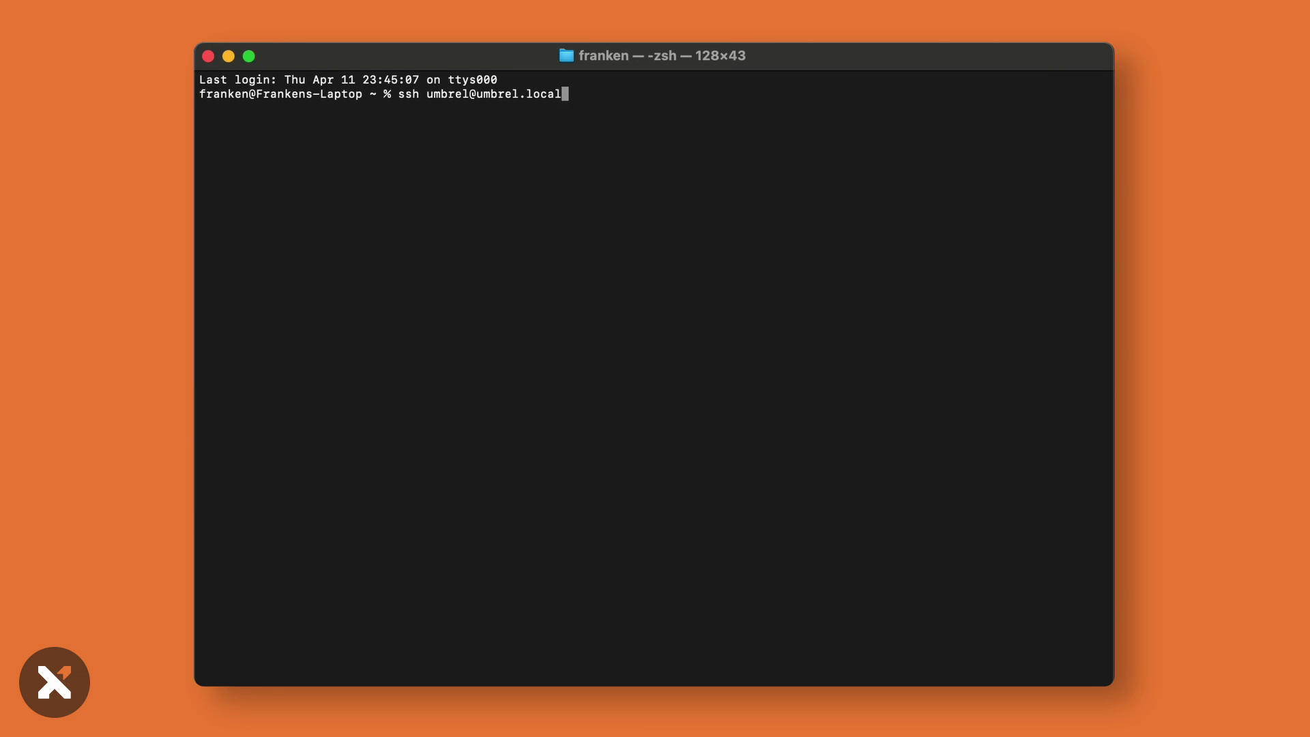
key(Return)
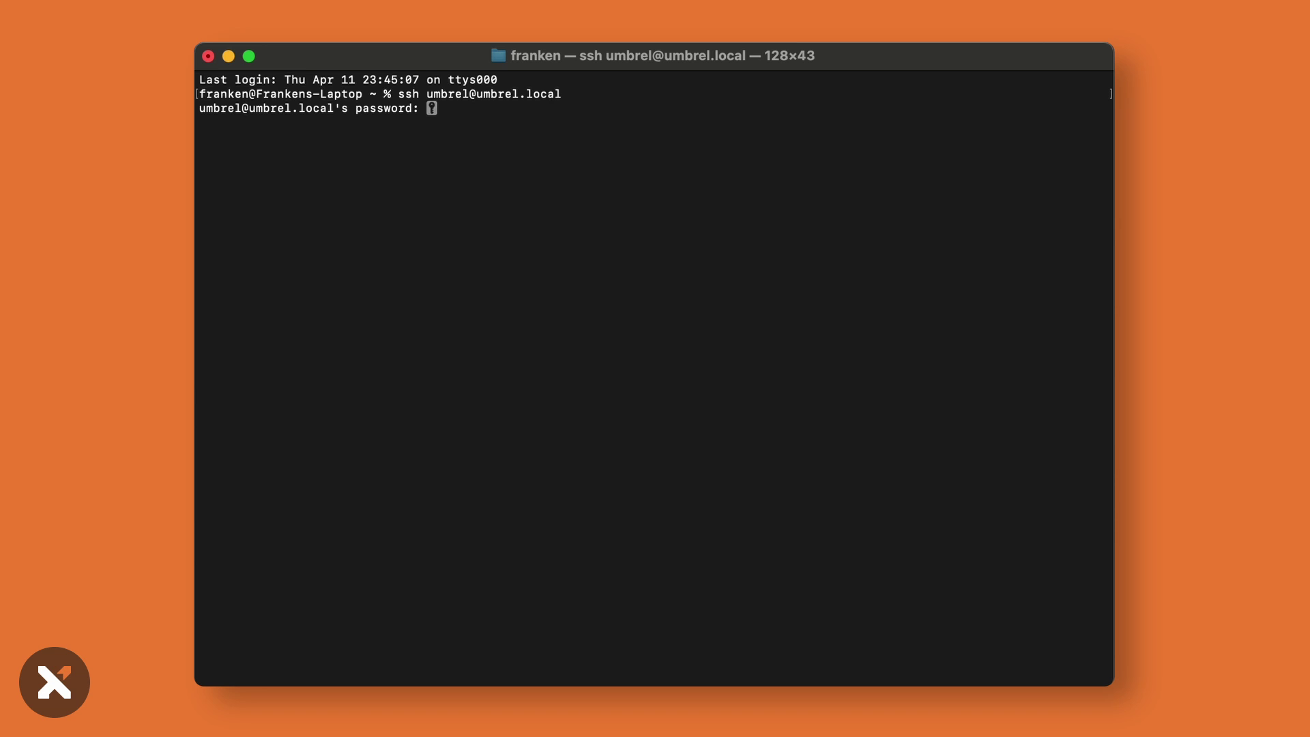
key(Return)
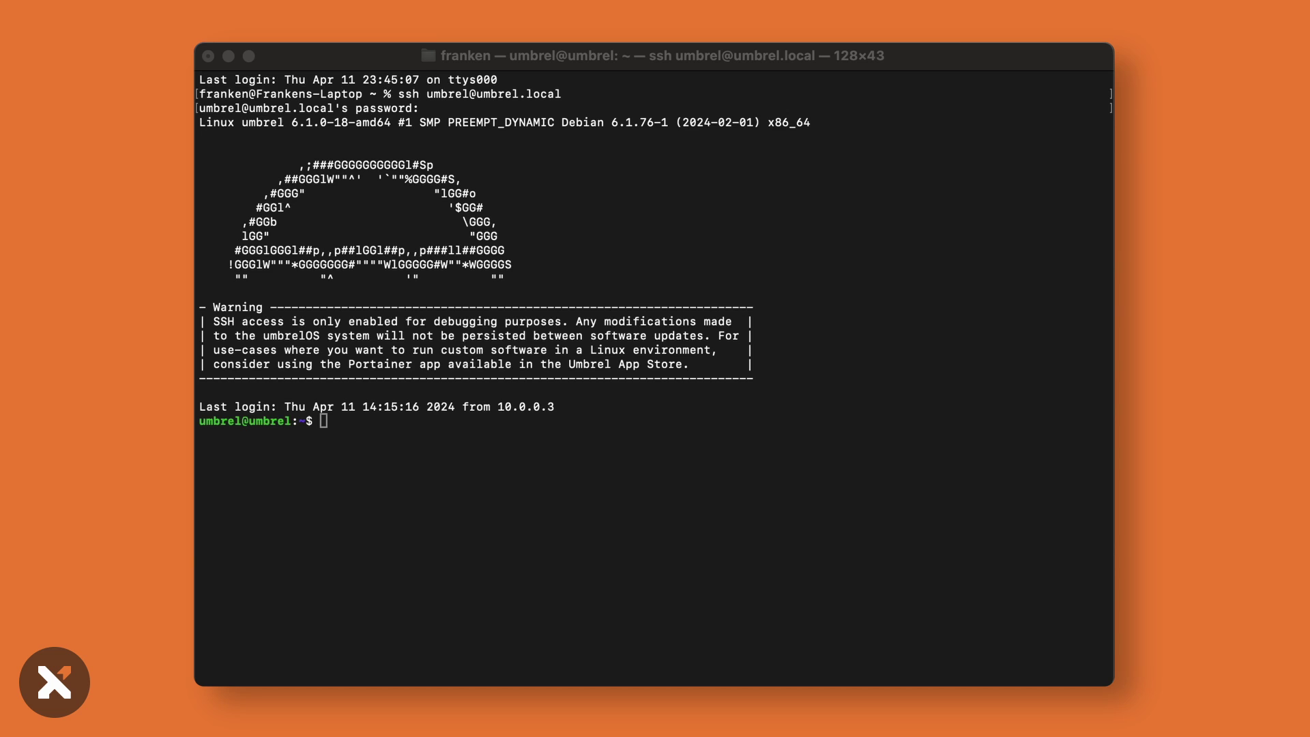
Follow the last 100 lines of ordinals_ord_1 logs, stop them, and enter the docker exec shell command
text(sudo )
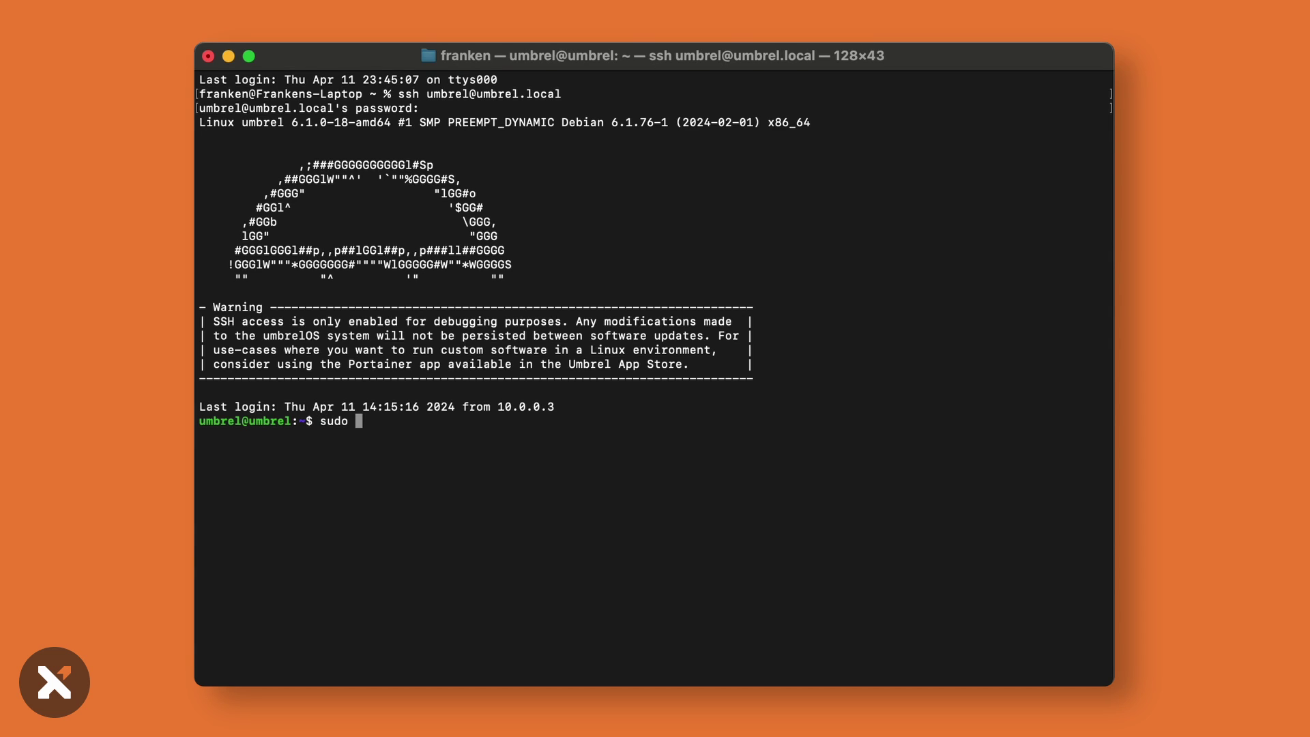
text(docker logs -f ordinals_ord)
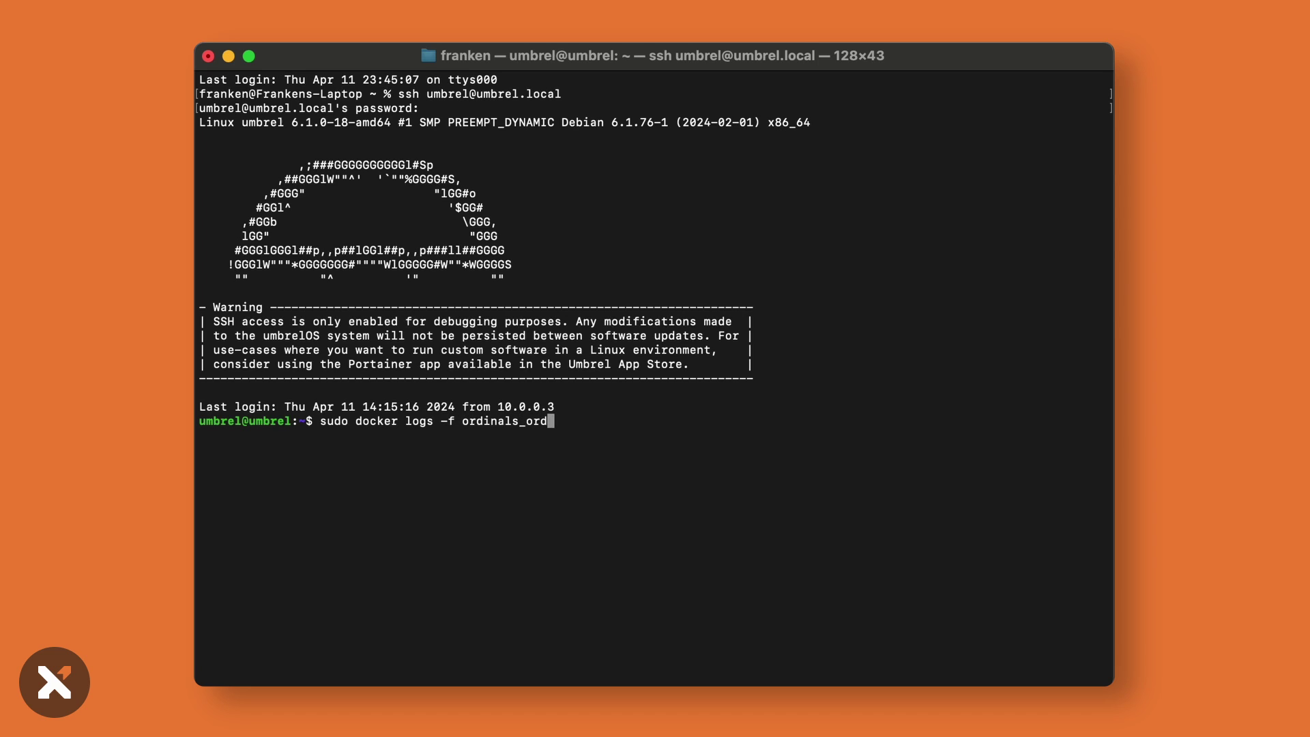
text(_1 --tail 100)
key(Return)
key(Return)
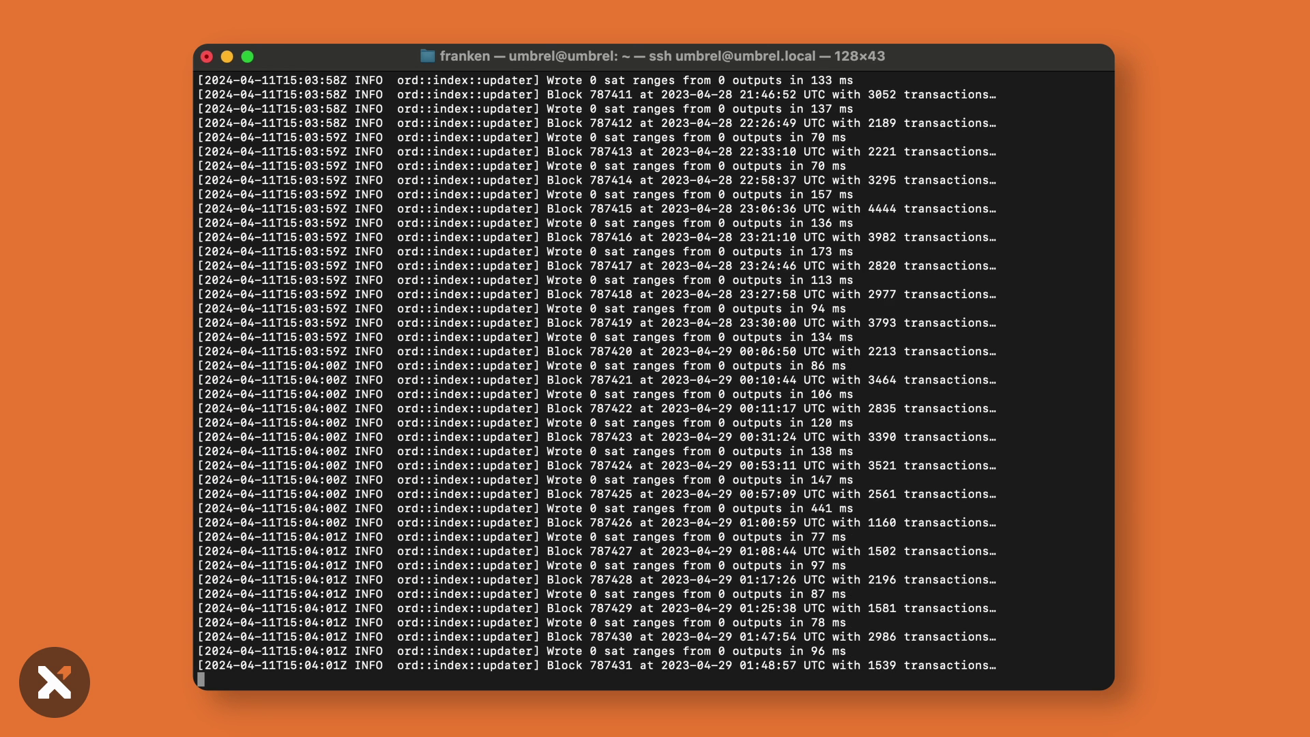
key(ctrl+c)
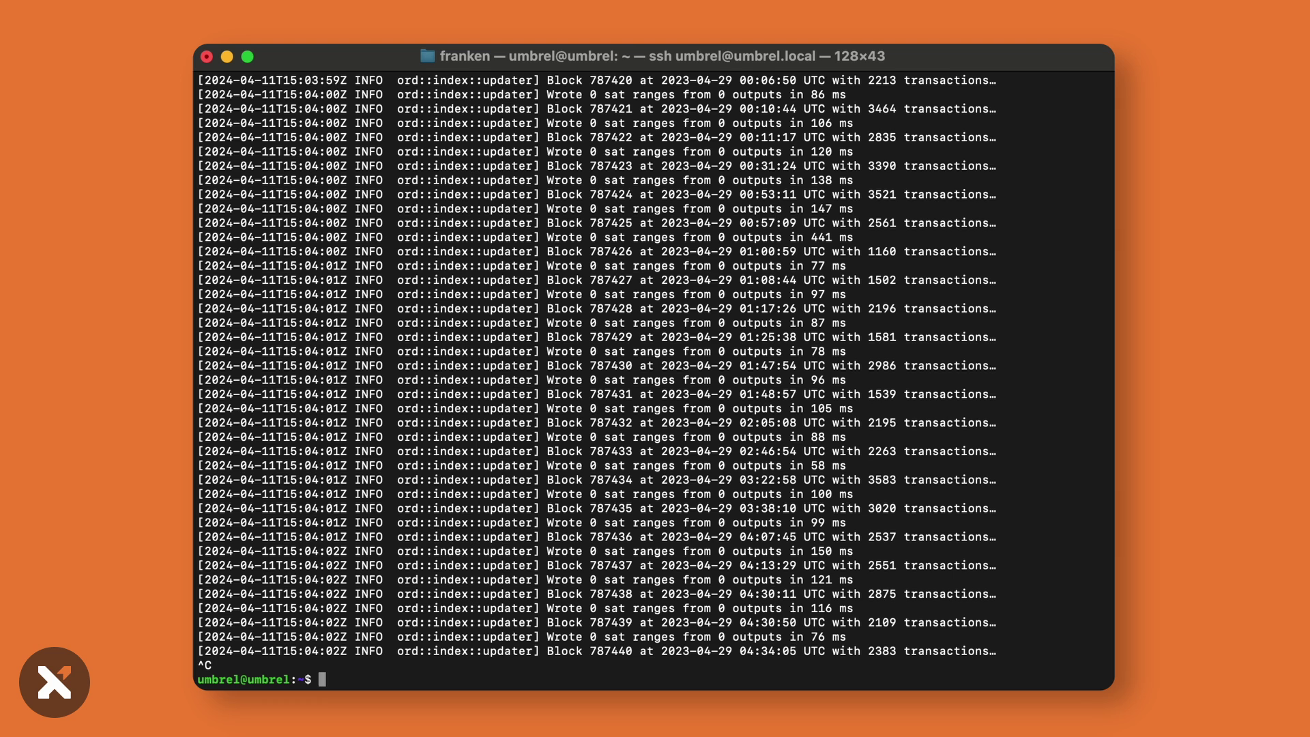
text(sudo docker exec -it ordina)
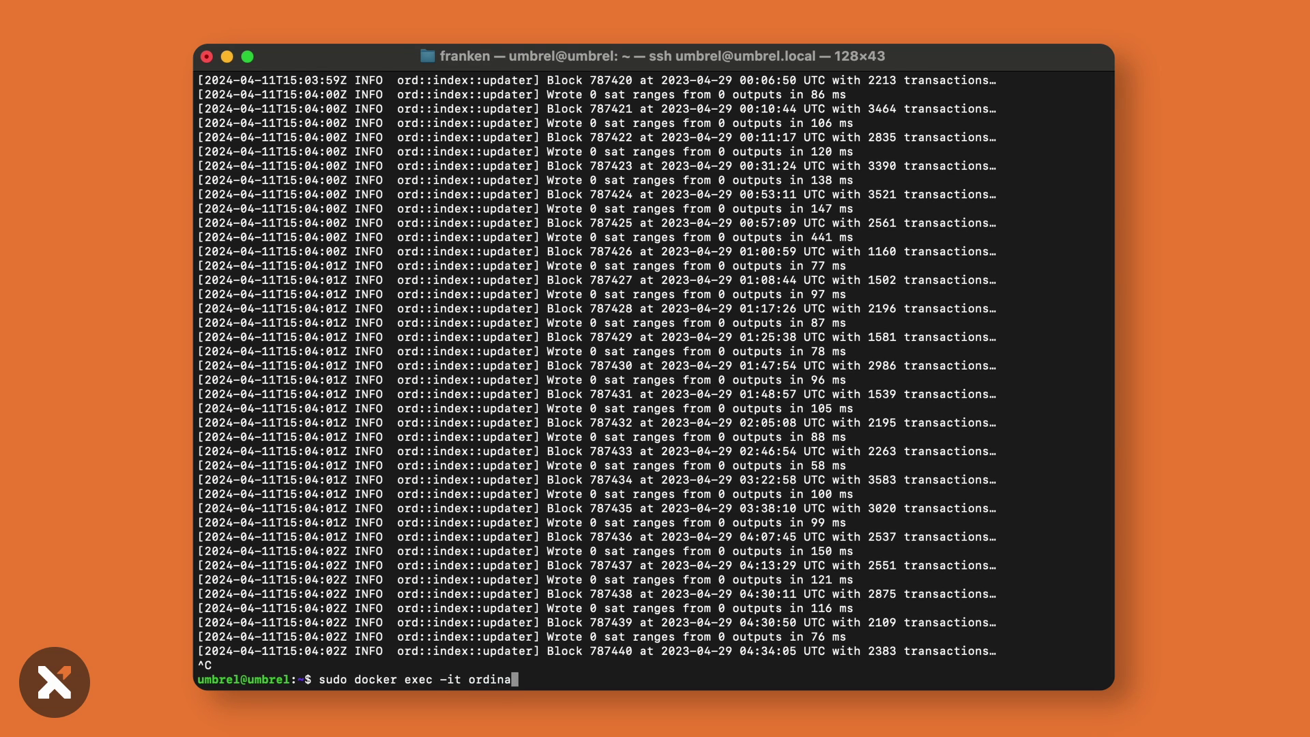
text(ls_ord_1 /bin/sh)
Open a shell in ordinals_ord_1, run 'ord wallet create', then 'ord wallet receive'
key(Return)
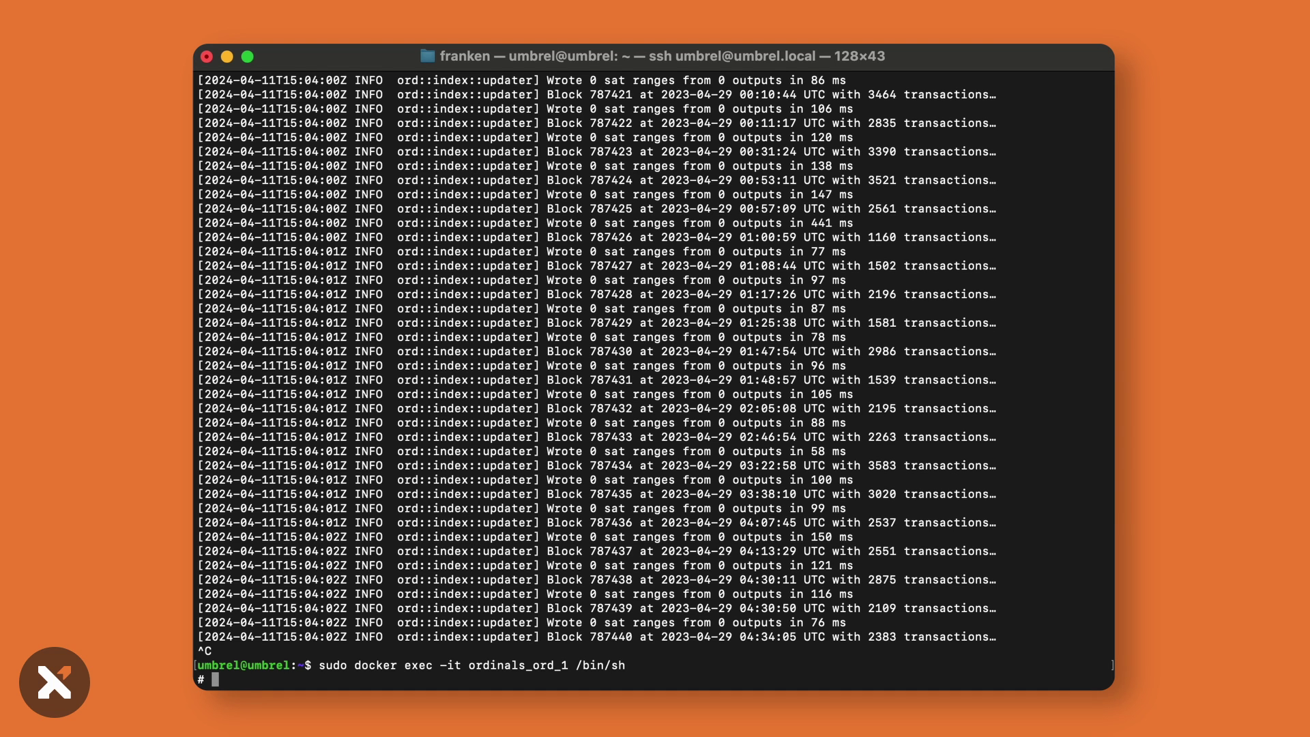
text(ord wallet create)
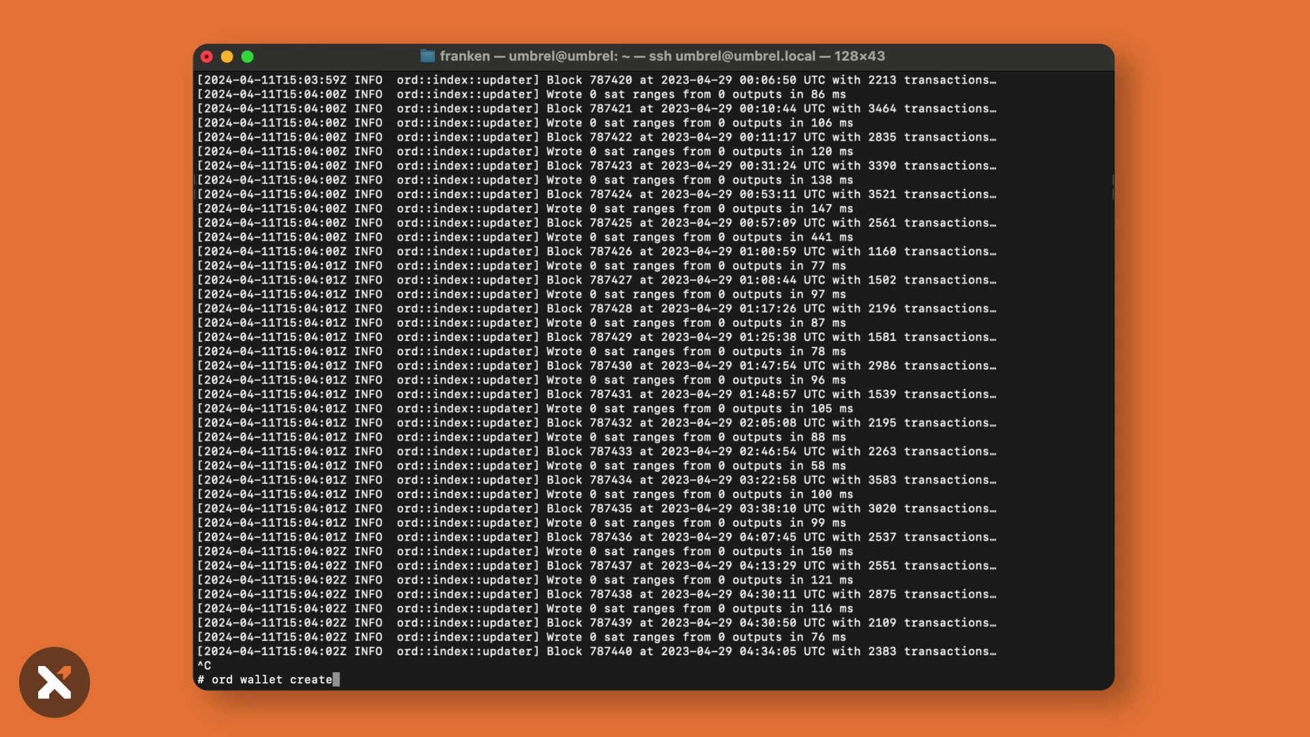
key(Return)
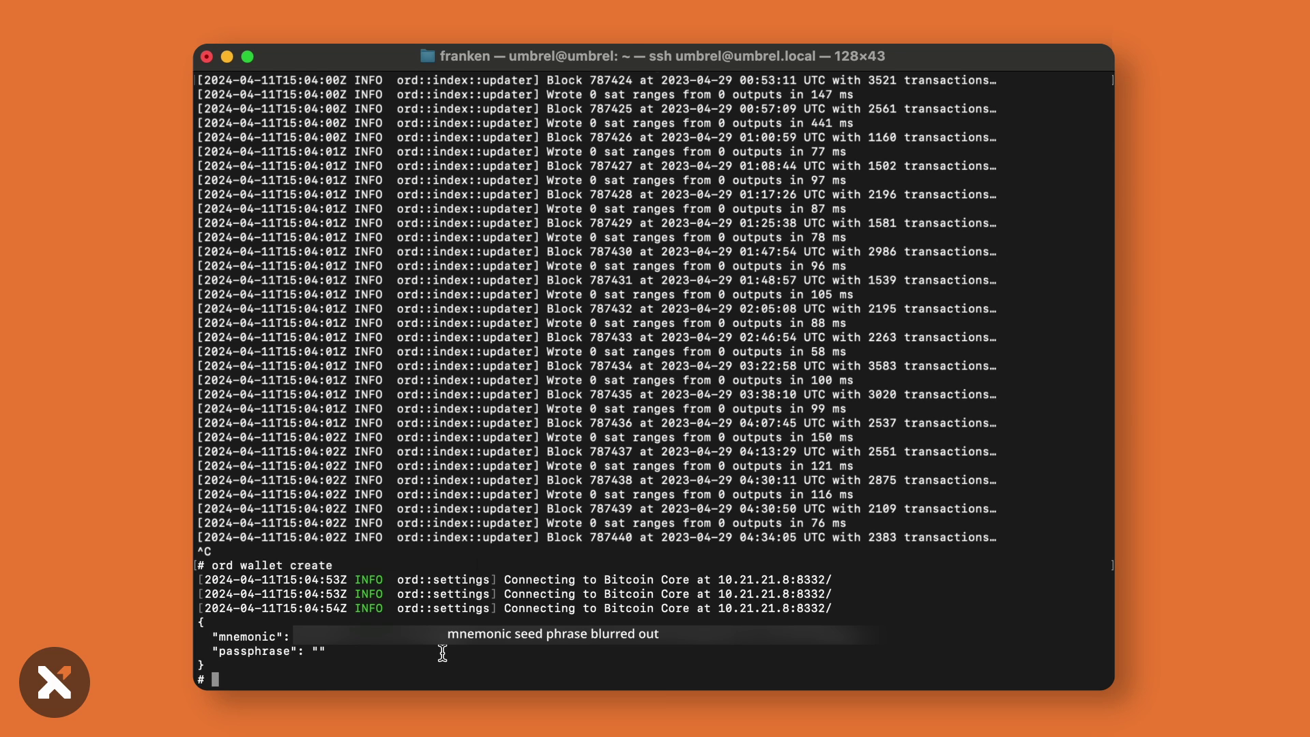
text(ord wallet receive)
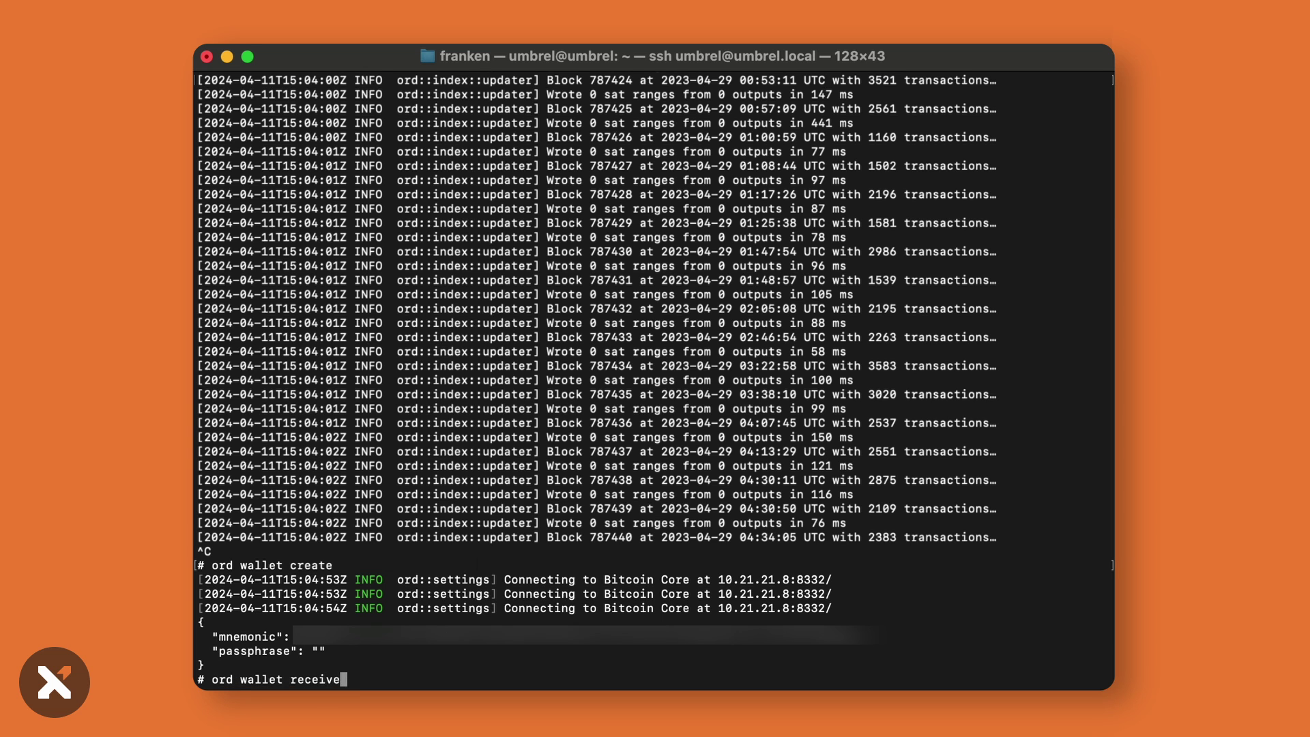
key(Return)
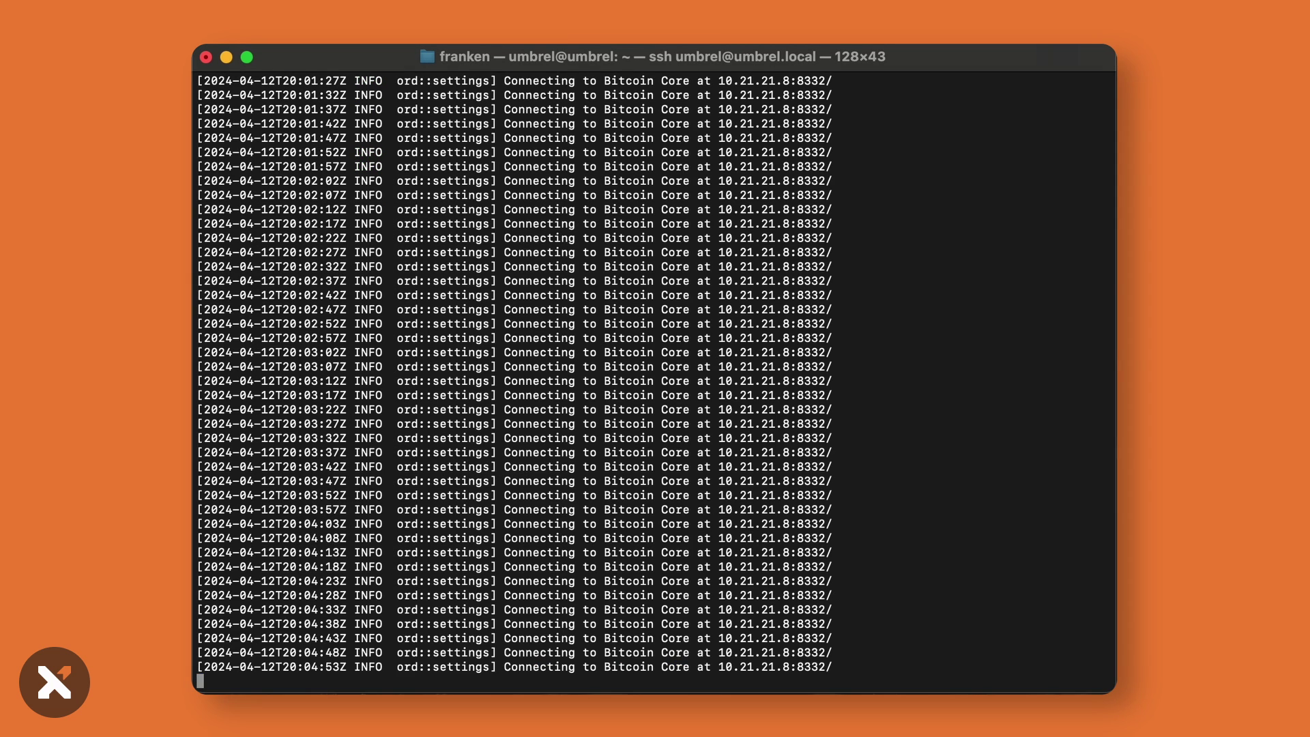
Stop the stalled command and reopen a /bin/sh shell in ordinals_ord_1
key(ctrl+c)
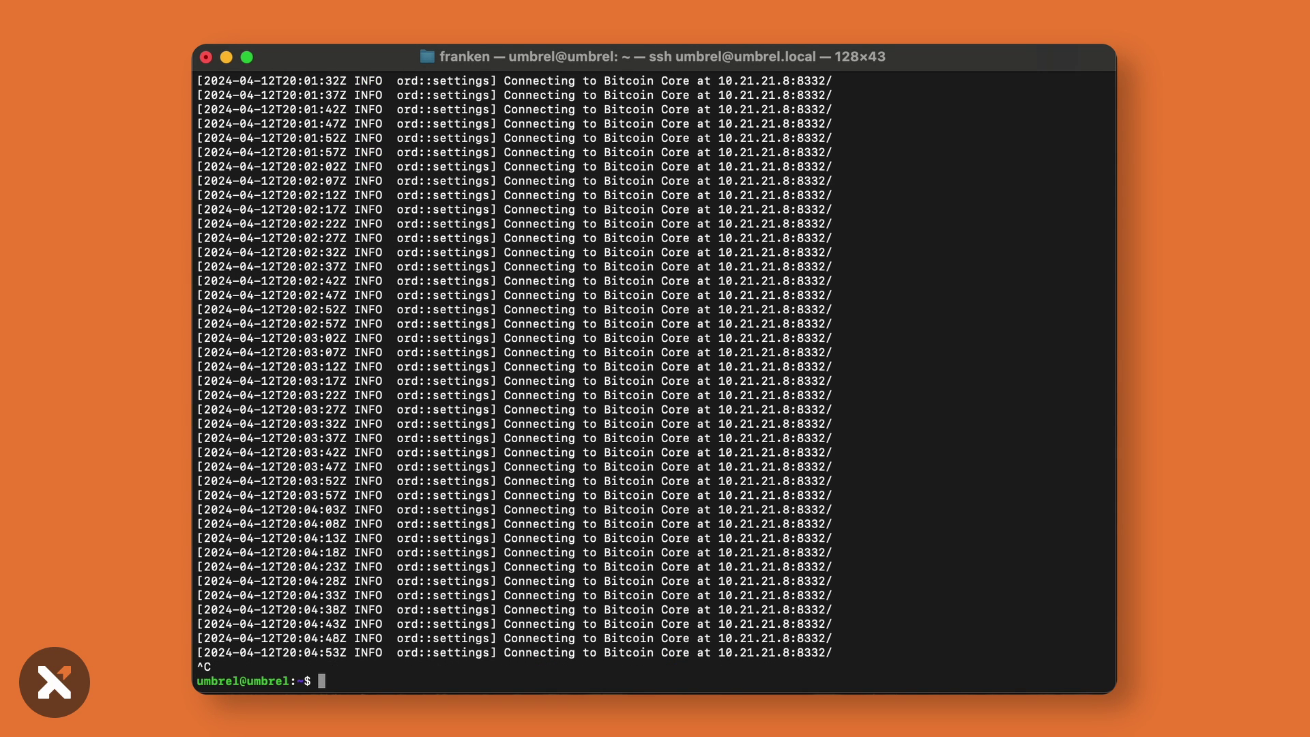
text(sudo docker exec -it)
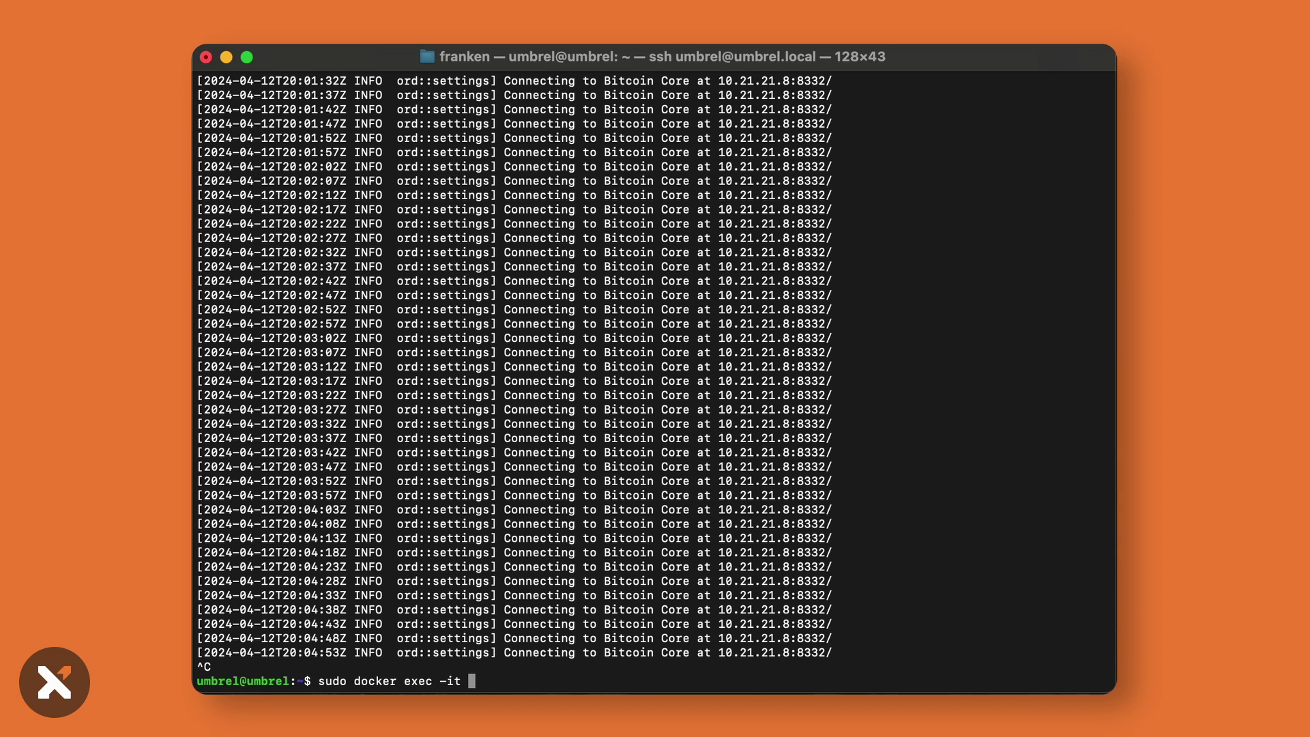
text( ordinals_ord_1 /bin)
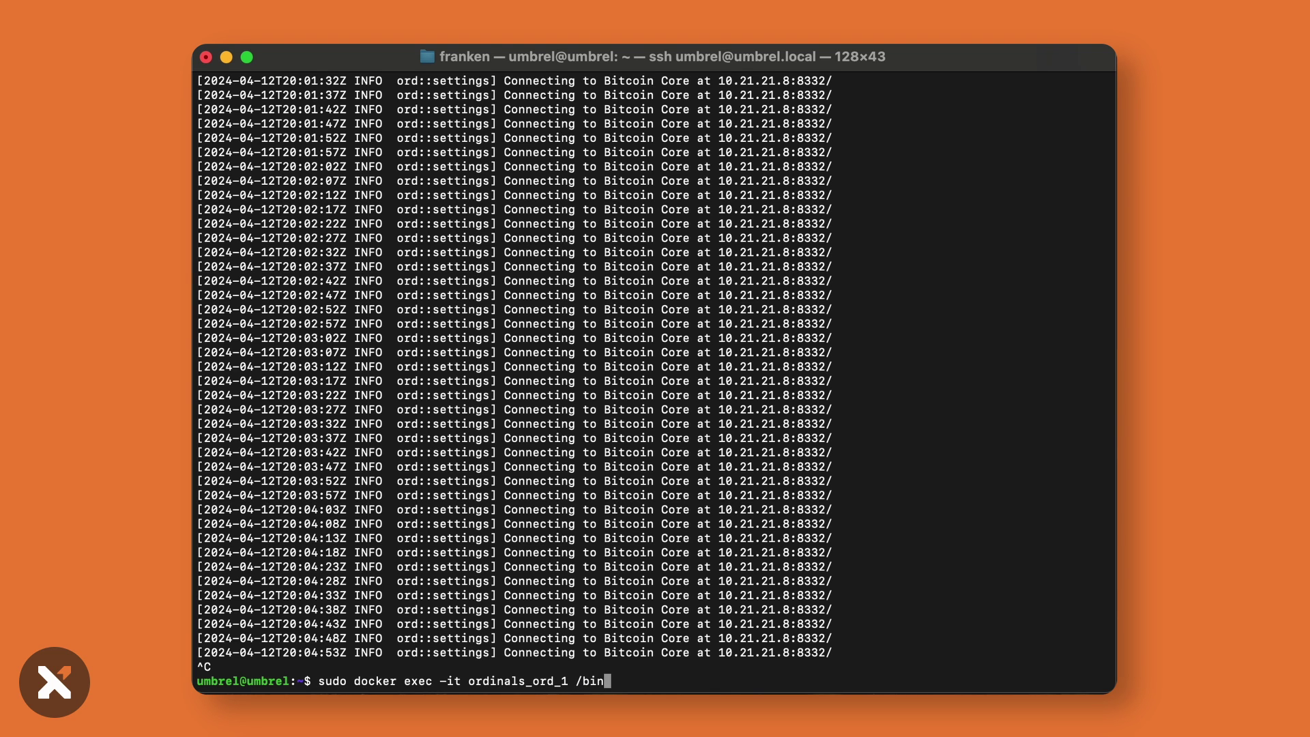
text(/sh)
key(Return)
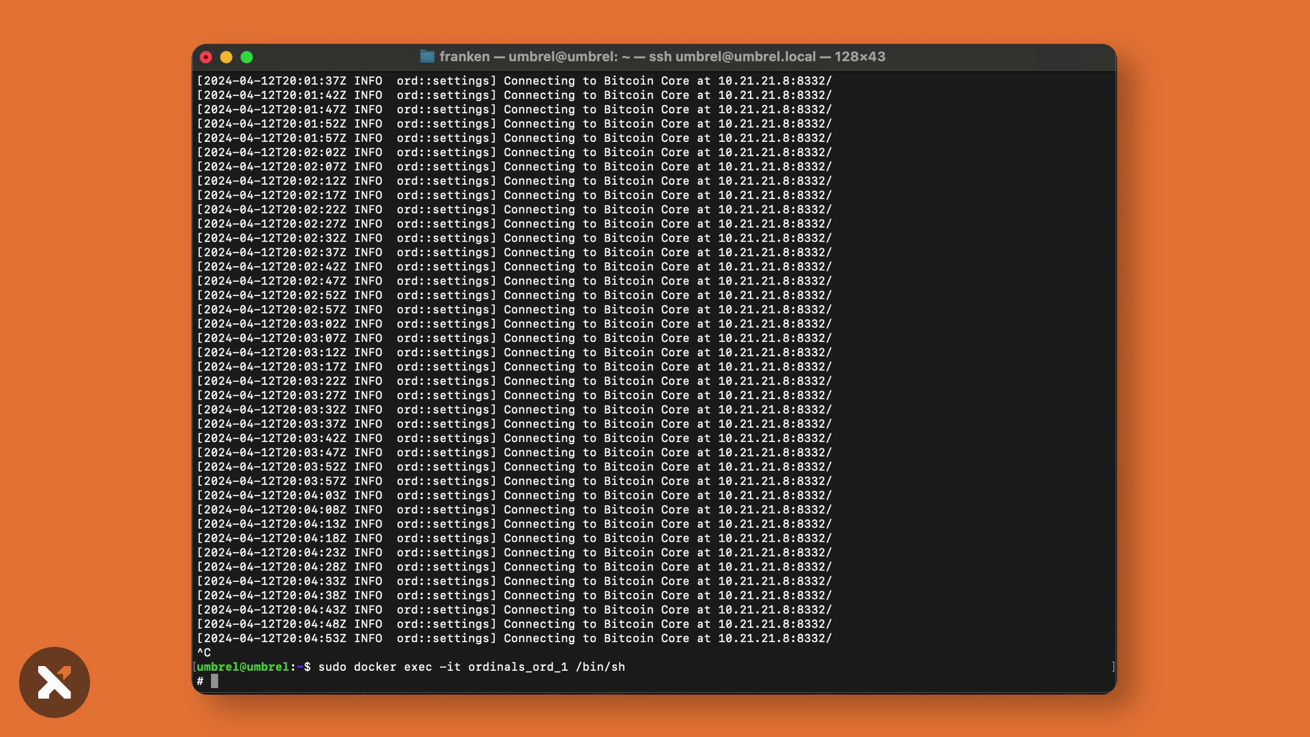
Run 'ord wallet receive' and 'ord wallet balance' to show the address and 150333 balance
text(ord wallet receive)
key(Return)
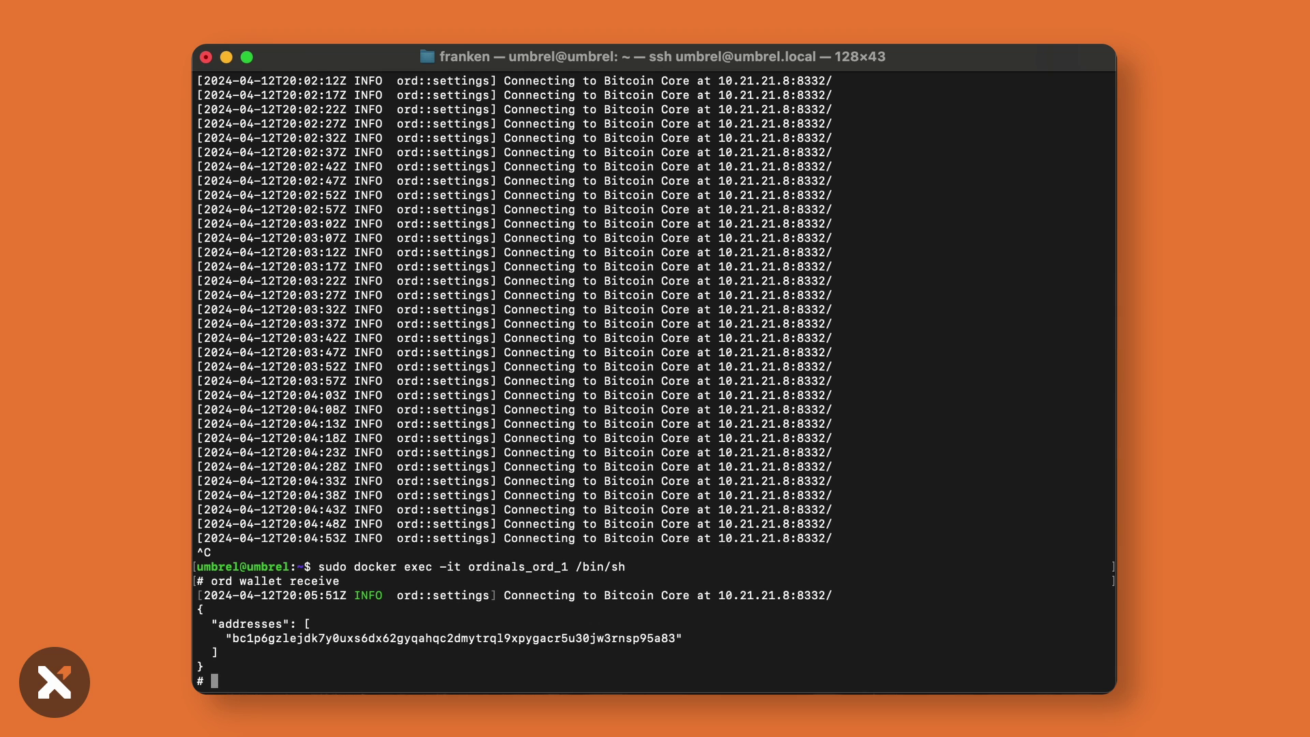
text(ord wallet balance)
key(Return)
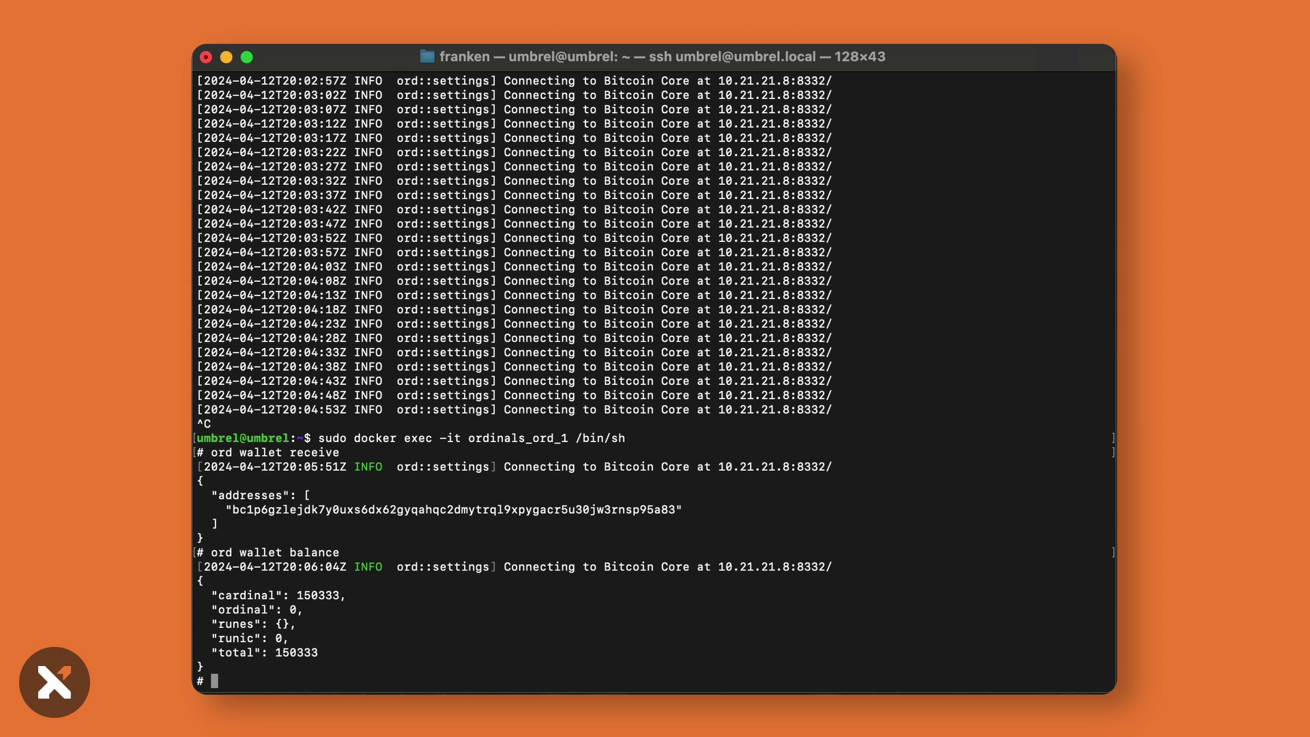
Draft 'ord wallet mint --fee-rate 100 --rune UNCOMMON.GOODS', then replace it with 'ord wallet mint --help'
text(or)
text(allet mint --fee-rate)
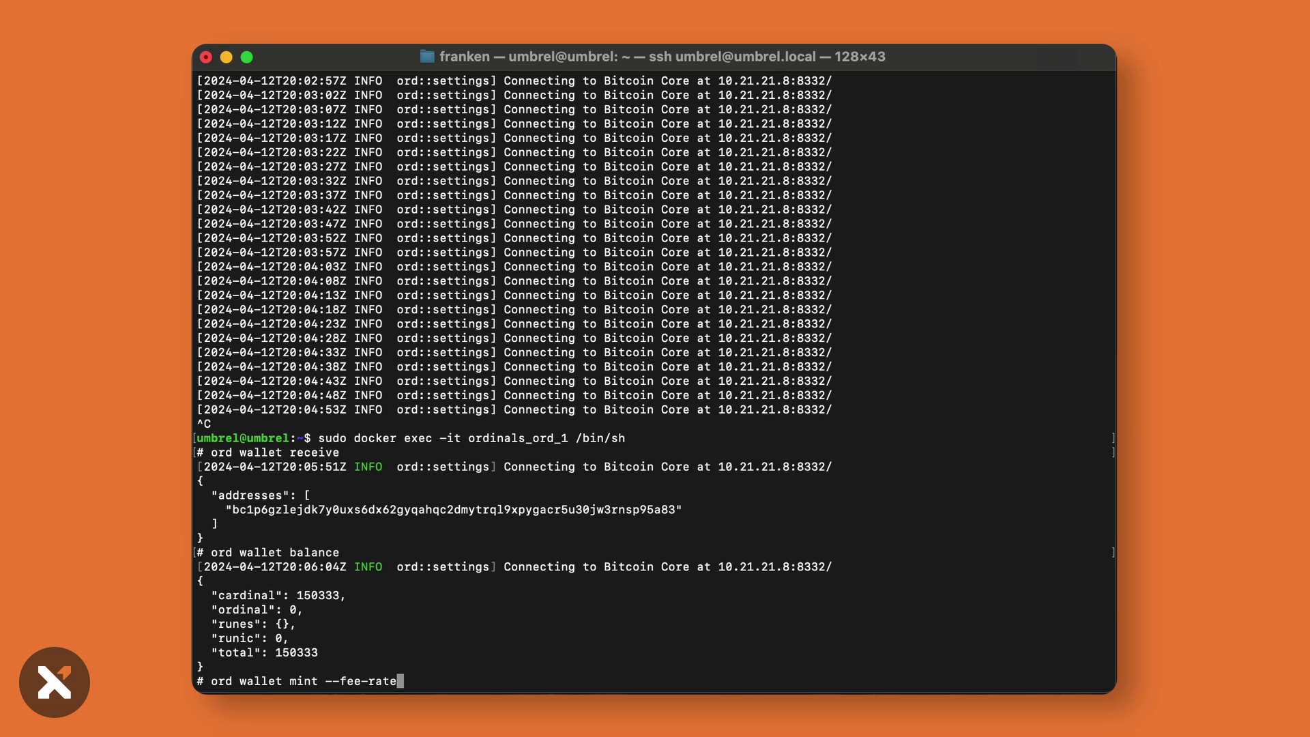
text( <FEE_RATE> --rune <)
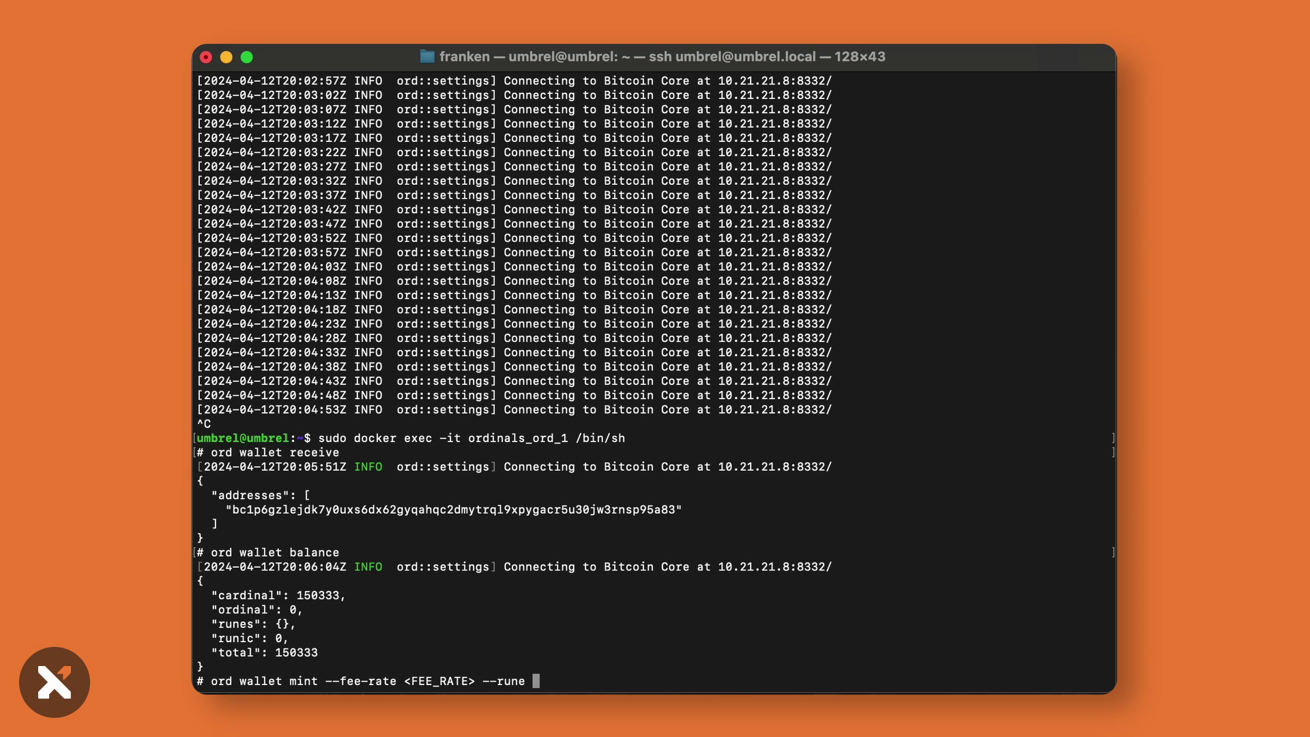
text(RUNE>)
key(BackSpace)
key(BackSpace)
key(BackSpace)
key(BackSpace)
key(BackSpace)
key(BackSpace)
key(BackSpace)
key(BackSpace)
key(BackSpace)
key(BackSpace)
key(BackSpace)
key(BackSpace)
key(BackSpace)
key(BackSpace)
key(BackSpace)
key(BackSpace)
key(BackSpace)
key(BackSpace)
key(BackSpace)
key(BackSpace)
key(BackSpace)
key(BackSpace)
key(BackSpace)
key(BackSpace)
text(100)
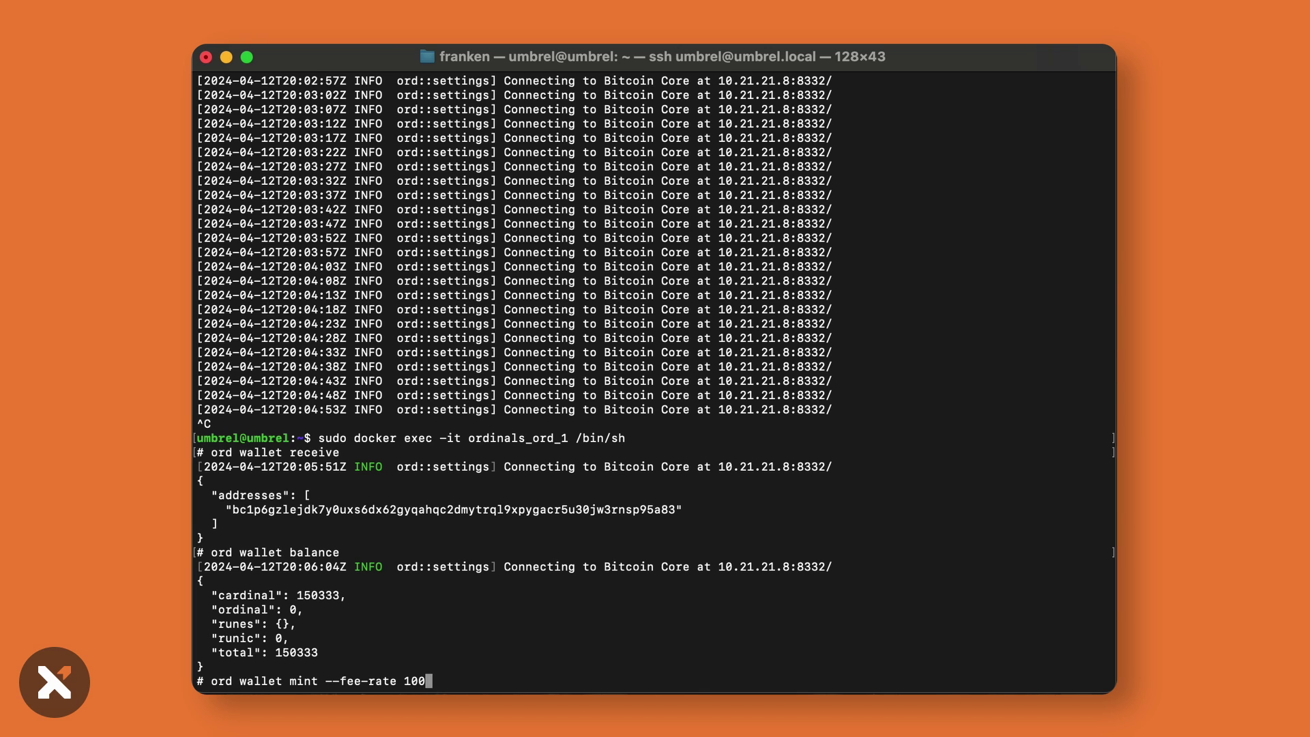
text( --rune UNCOMMON.GOODS)
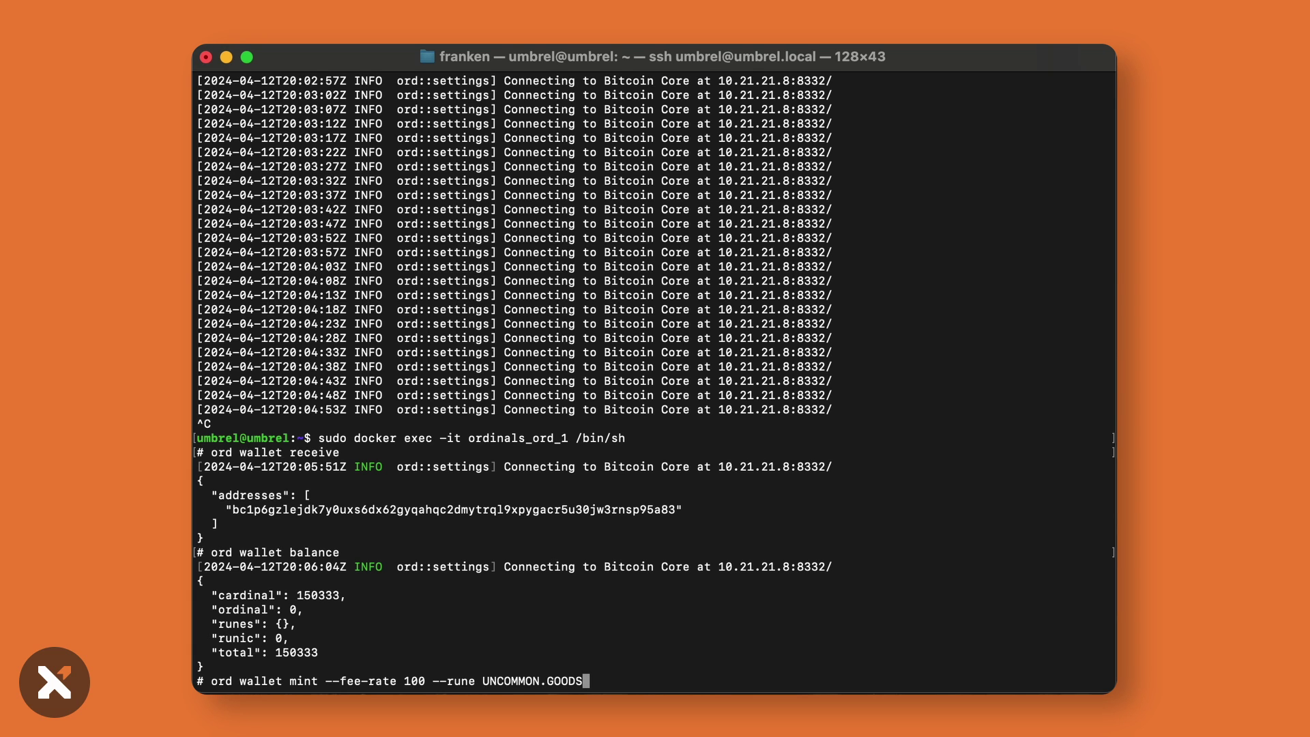
key(BackSpace)
key(BackSpace)
key(BackSpace)
key(BackSpace)
key(BackSpace)
key(BackSpace)
key(BackSpace)
key(BackSpace)
key(BackSpace)
key(BackSpace)
key(BackSpace)
key(BackSpace)
key(BackSpace)
key(BackSpace)
key(BackSpace)
key(BackSpace)
key(BackSpace)
key(BackSpace)
key(BackSpace)
key(BackSpace)
key(BackSpace)
key(BackSpace)
key(BackSpace)
key(BackSpace)
key(BackSpace)
key(BackSpace)
key(BackSpace)
key(BackSpace)
key(BackSpace)
key(BackSpace)
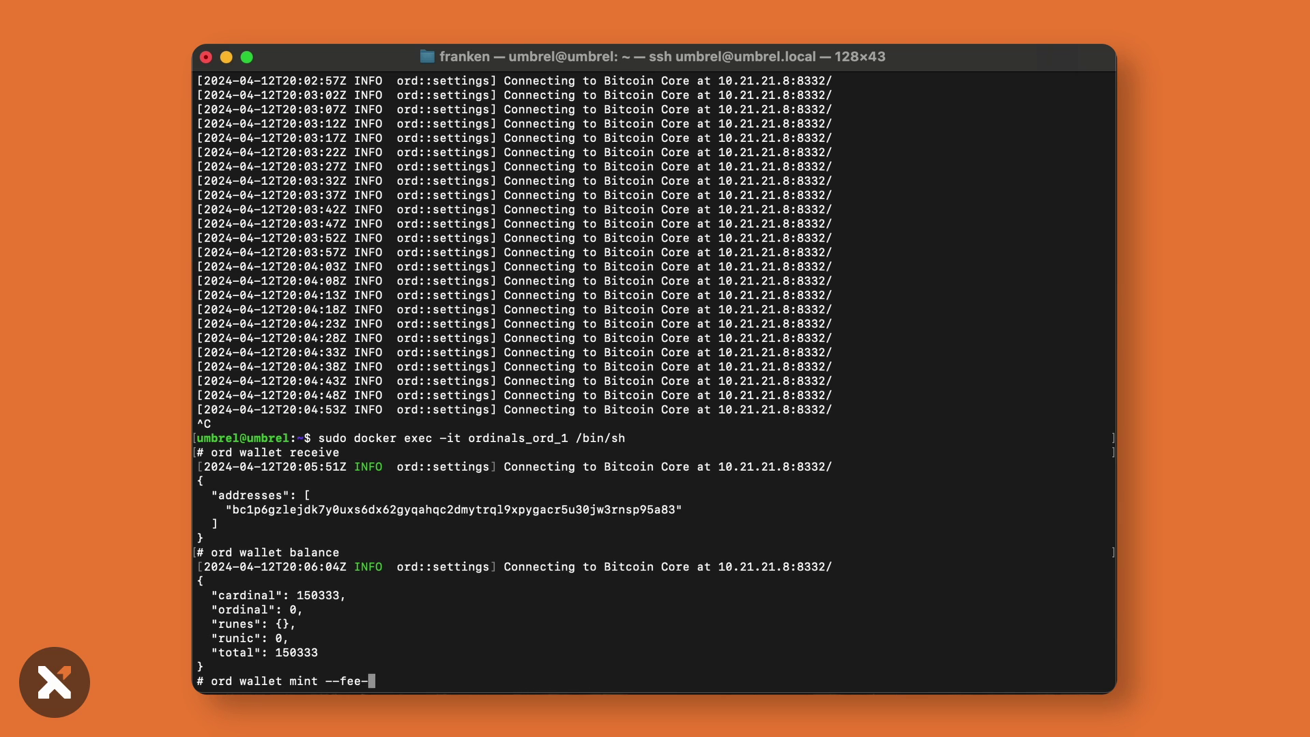
text(help)
key(Return)
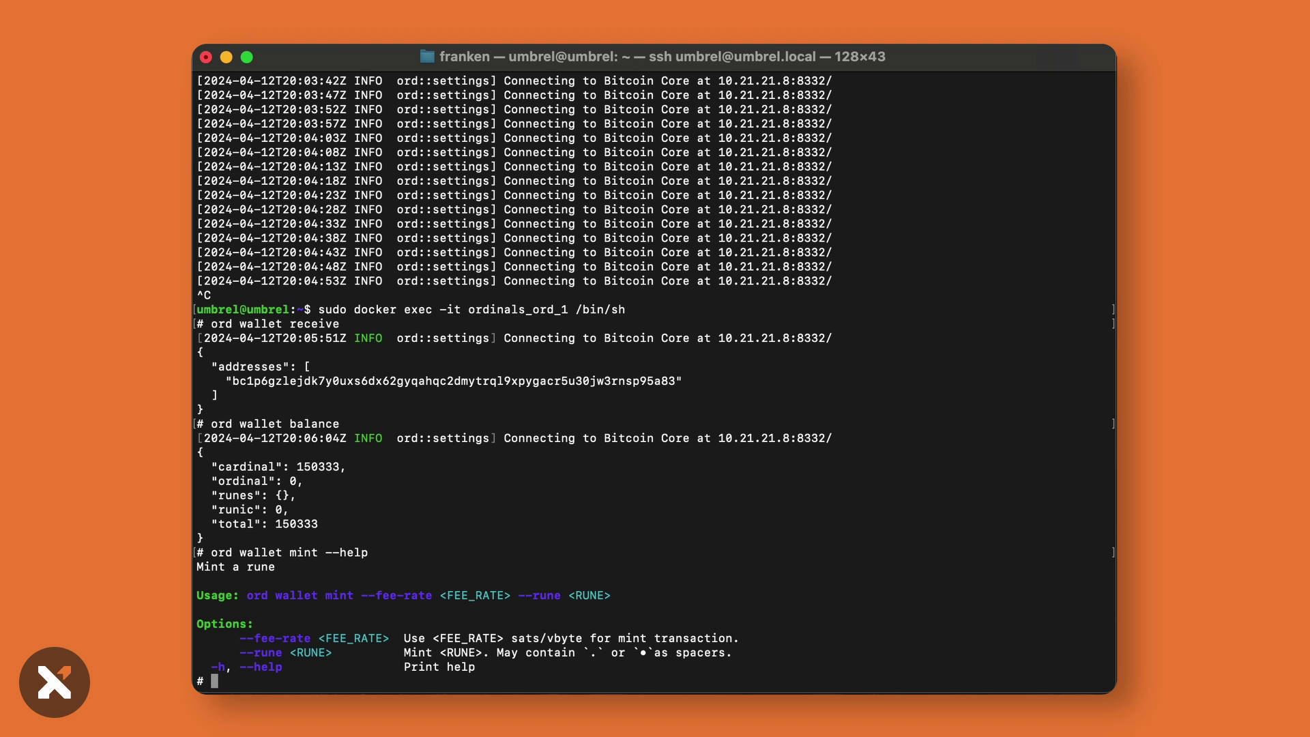